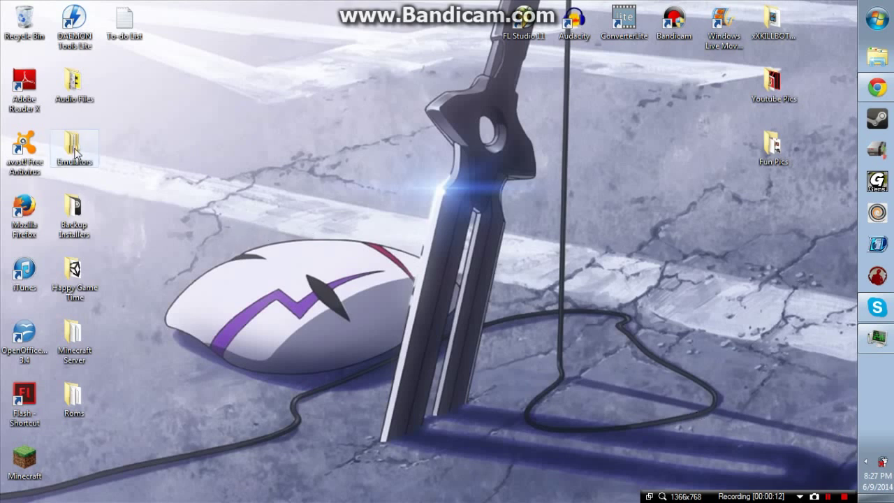
Step: Switch to Google Chrome, close the DAEMON Tools page and download SSF 0.12 beta R4 from The Emulator Zone
mouse_move(877, 87)
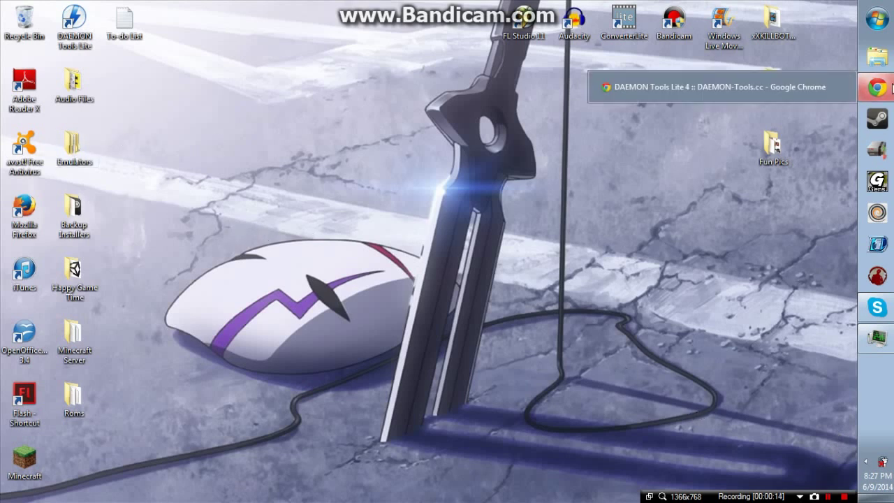
click(719, 84)
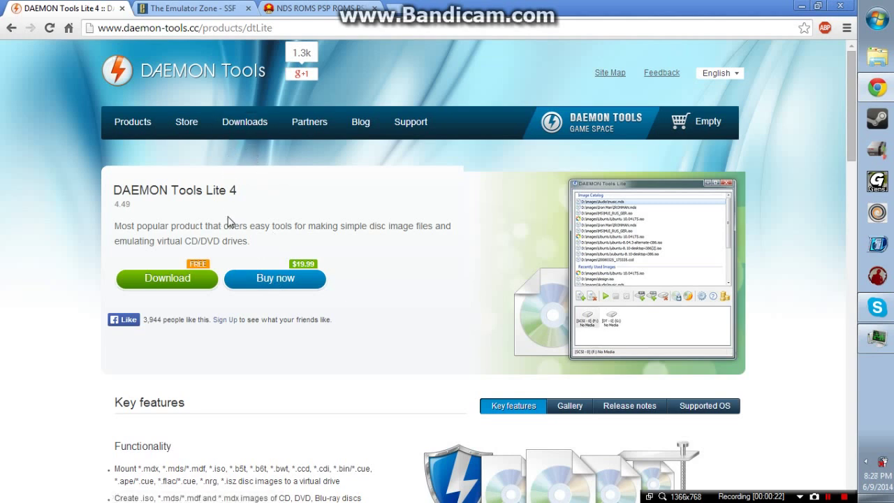
click(122, 8)
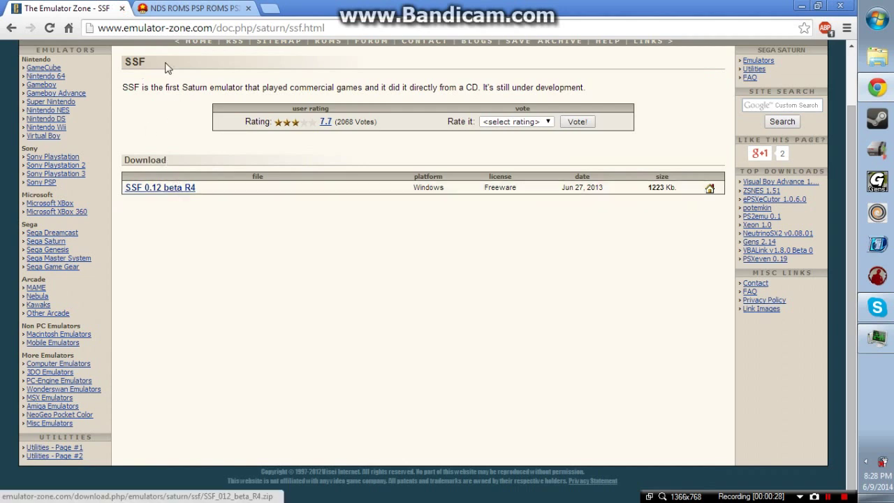
click(166, 189)
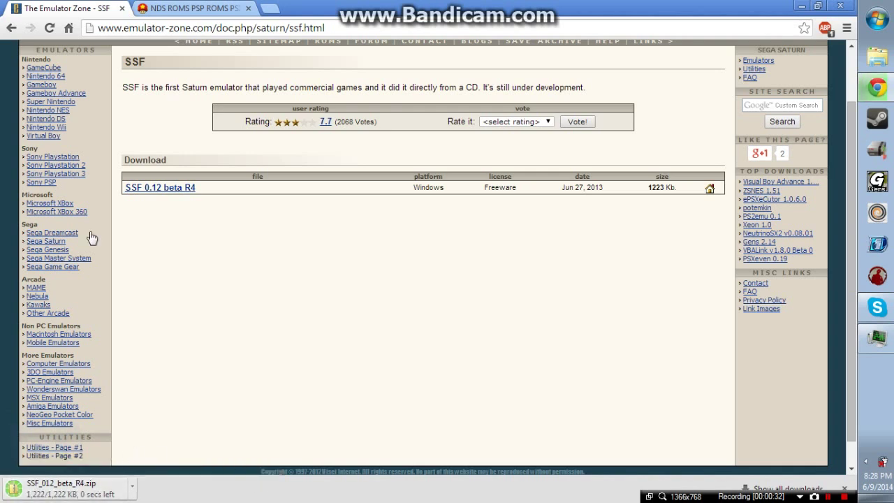
Step: Close the Emulator Zone page and download Sega Saturn BIOS (All Regions) from the Emuparadise BIOS list
click(122, 8)
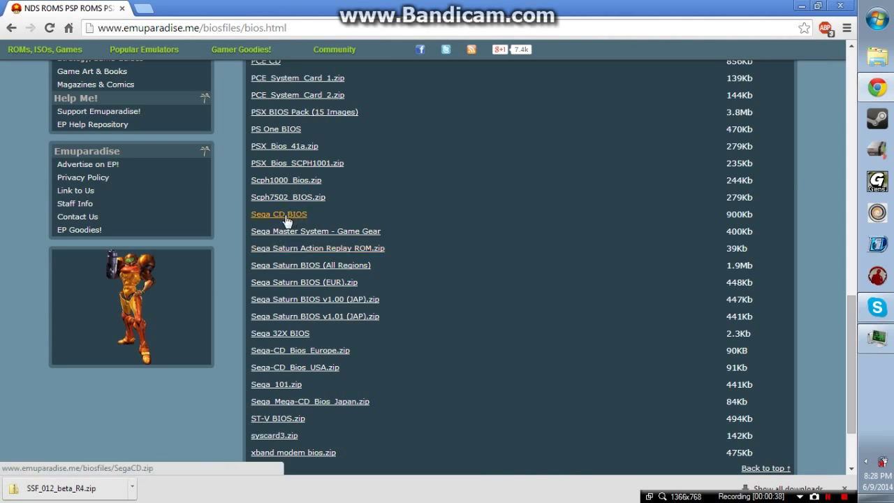
click(316, 268)
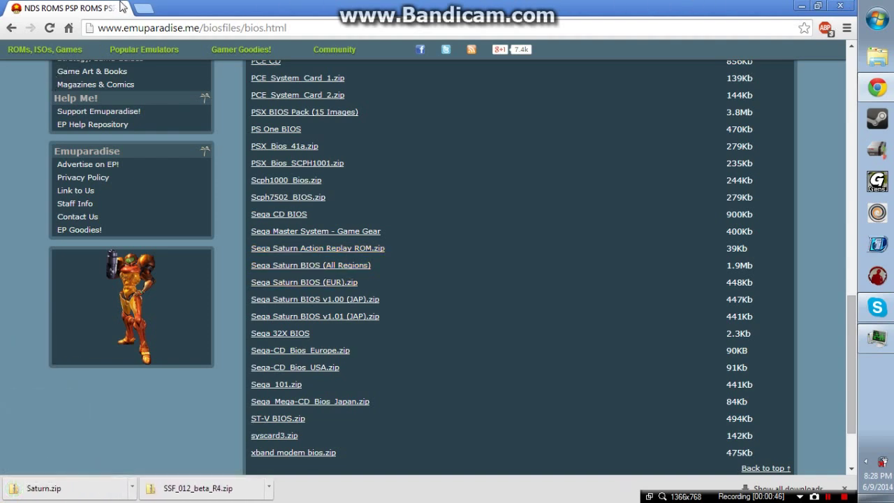
Step: Open coolrom.com in a new browser tab and return to the desktop
click(149, 12)
text(coolrom.com)
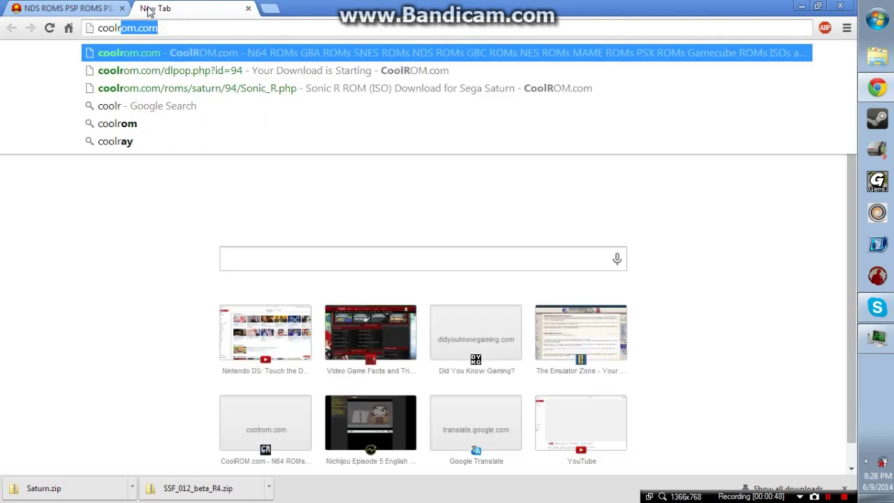
key(Return)
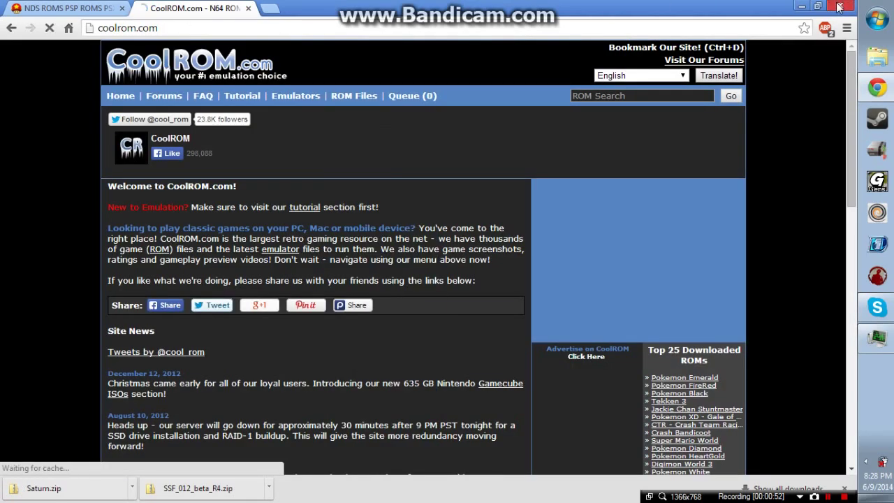
key(super+d)
Step: Move the Saturn and SSF_012_beta_R4 archives from the Downloads folder to the desktop
double_click(74, 145)
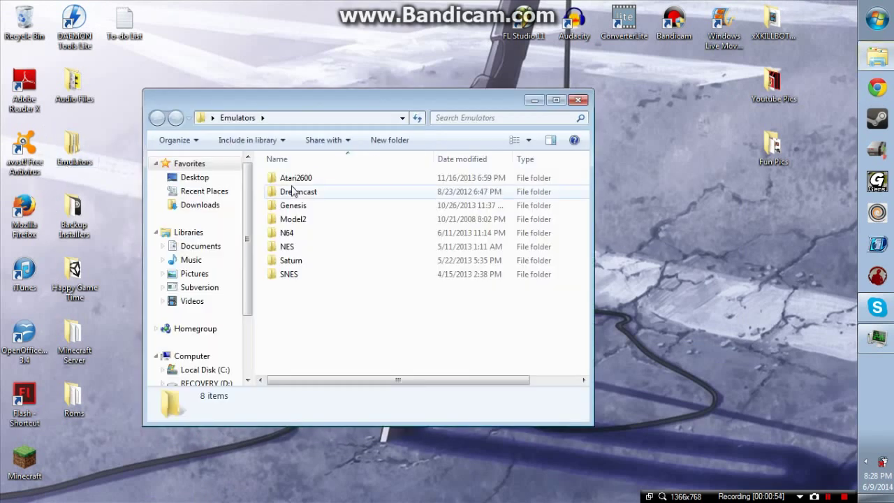
click(574, 102)
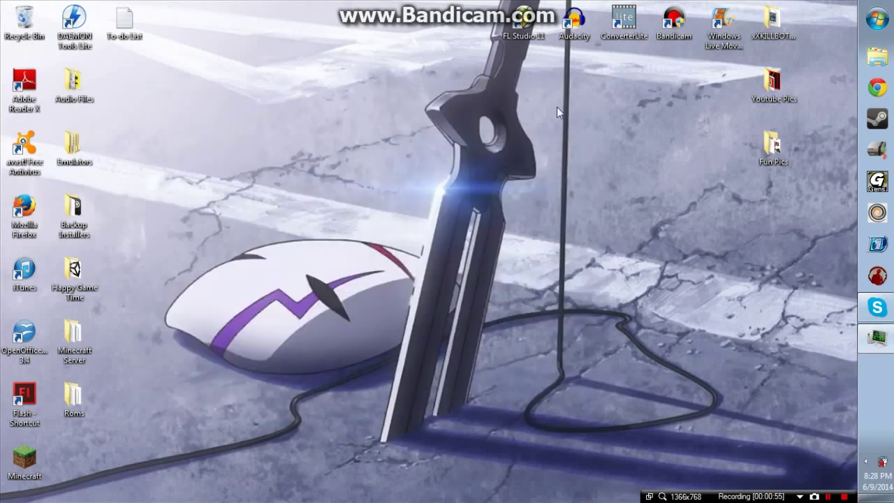
click(878, 56)
click(189, 205)
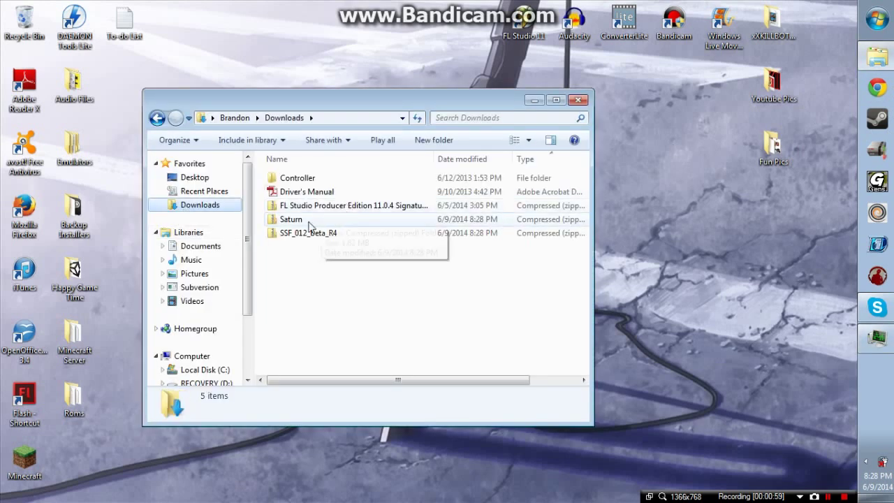
drag(305, 226, 323, 59)
click(534, 100)
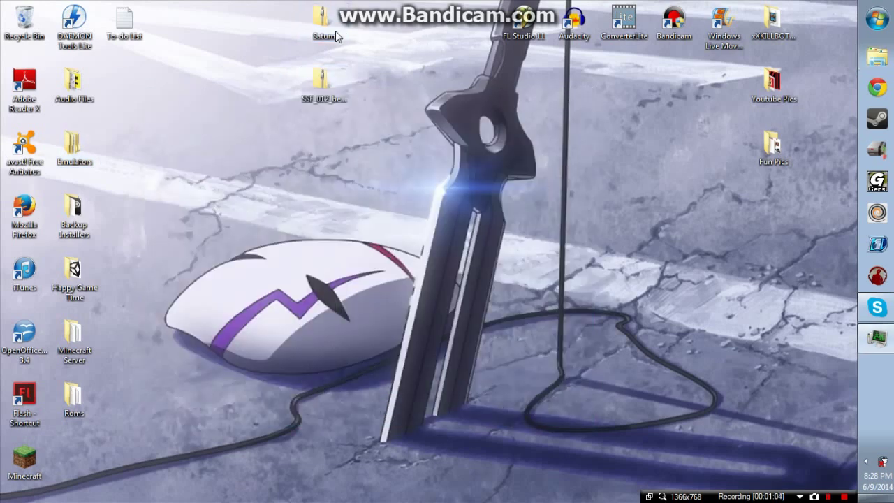
Step: Extract the Saturn archive onto the desktop and delete the zip file
right_click(325, 32)
click(381, 102)
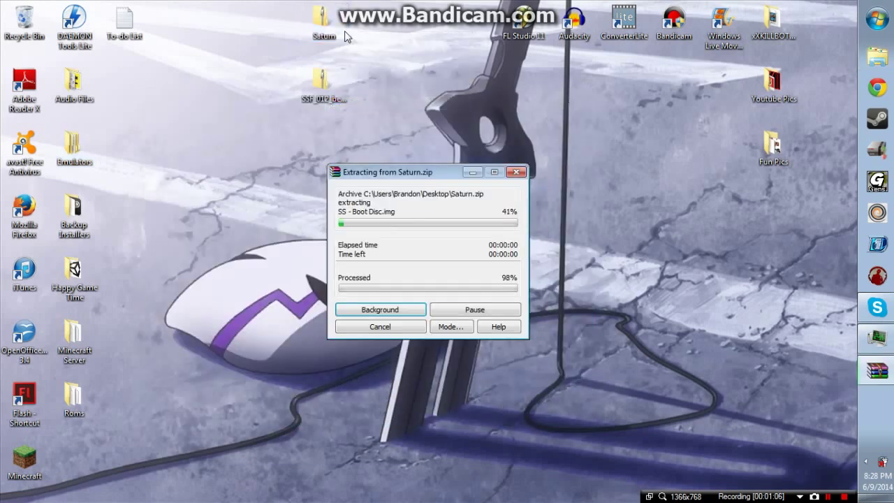
drag(74, 459, 16, 30)
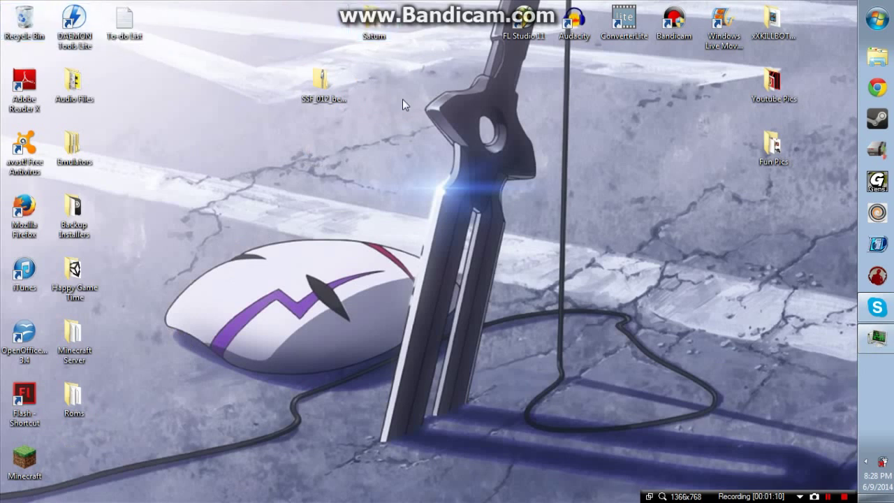
Step: Extract the SSF_012_beta_R4 archive onto the desktop and delete its zip file
click(320, 85)
right_click(320, 85)
click(389, 171)
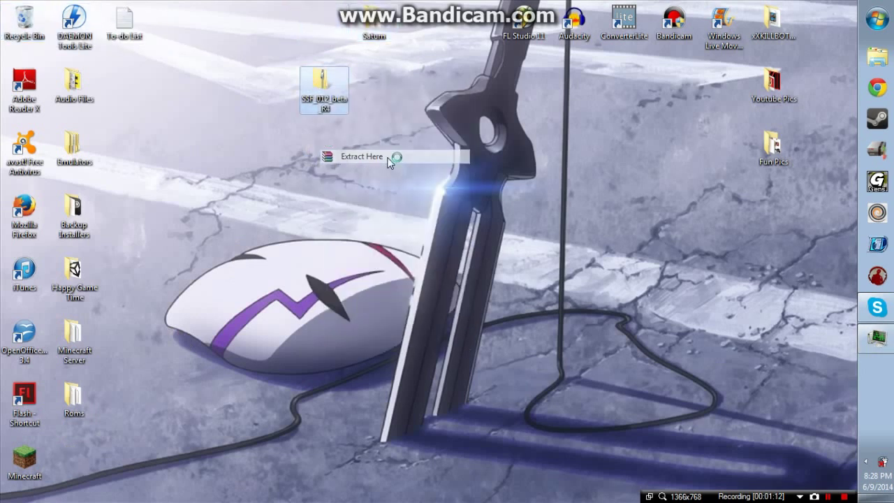
drag(78, 462, 12, 18)
Step: Duplicate the CDIndex folder inside the SSF_012_beta_R4 folder
double_click(373, 84)
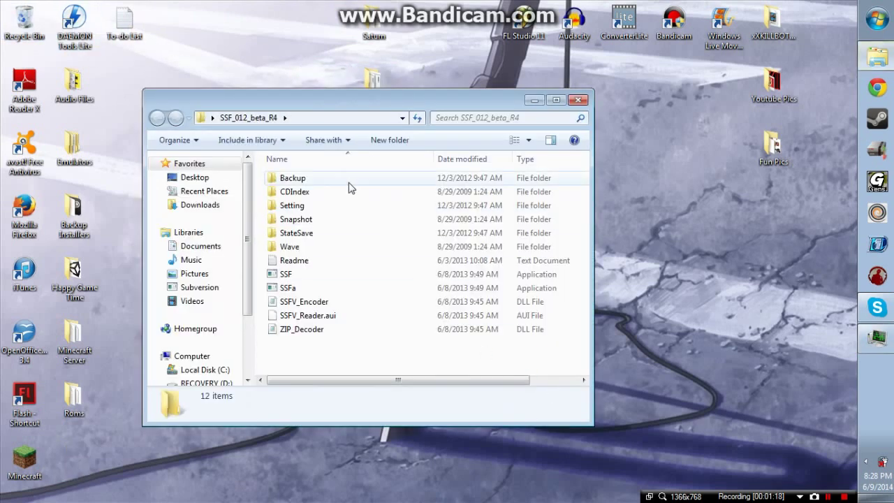
right_click(726, 166)
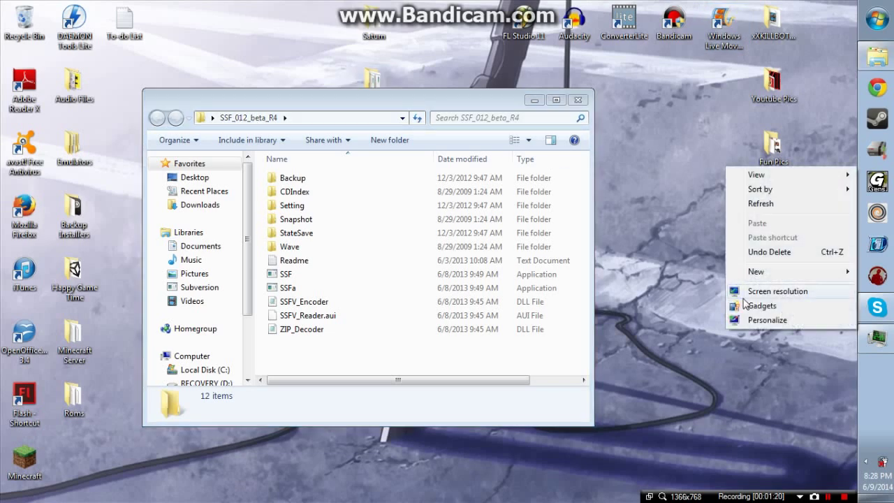
mouse_move(751, 279)
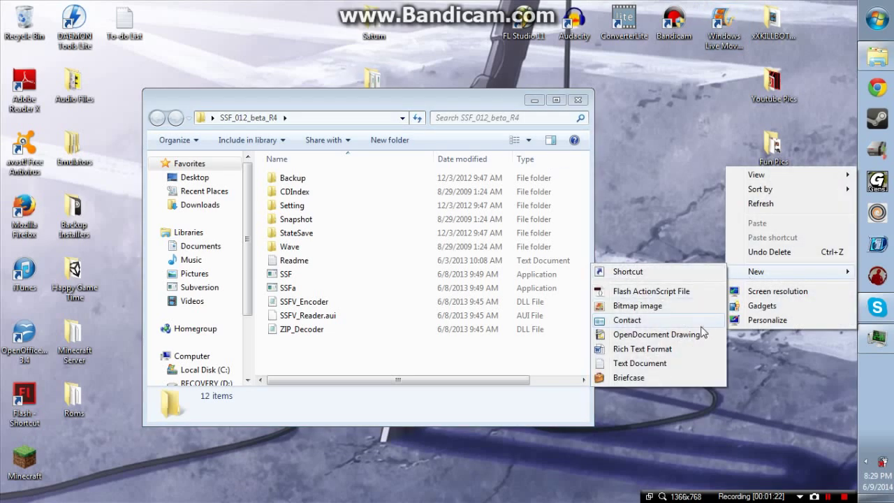
right_click(308, 198)
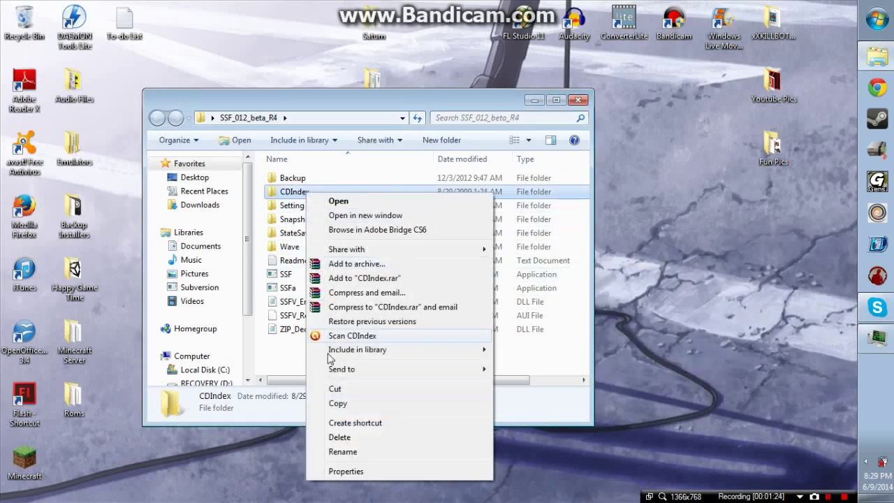
click(359, 401)
key(ctrl+v)
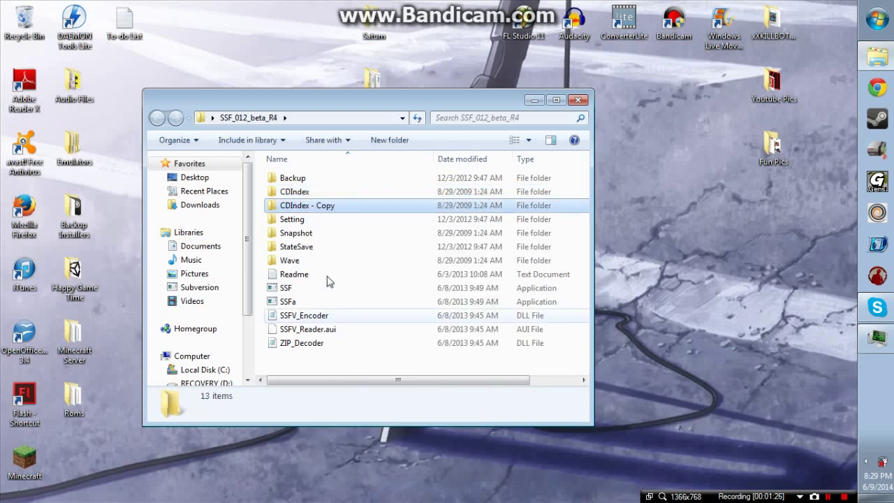
Step: Rename the copied CDIndex folder as Bios
right_click(319, 204)
click(357, 474)
text(Bios)
click(362, 368)
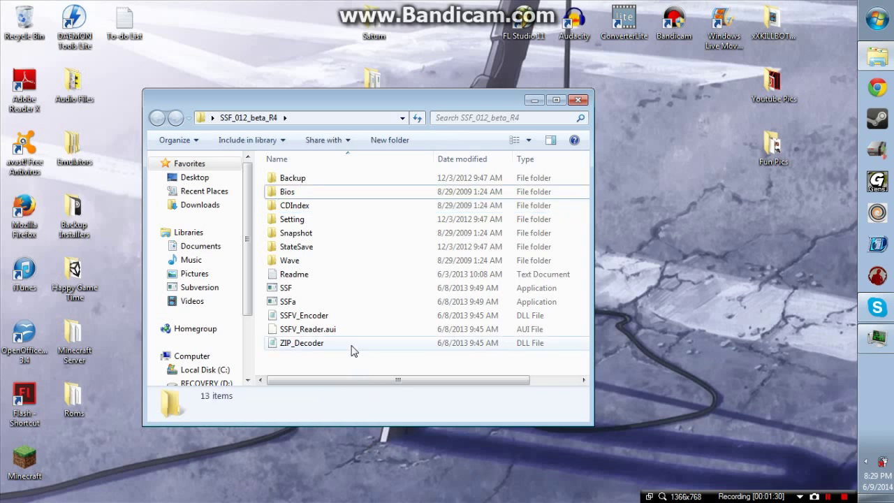
Step: Move the Saturn folder from the desktop into the Bios folder, check its contents and return to SSF_012_beta_R4
click(373, 39)
drag(373, 43, 315, 192)
double_click(317, 192)
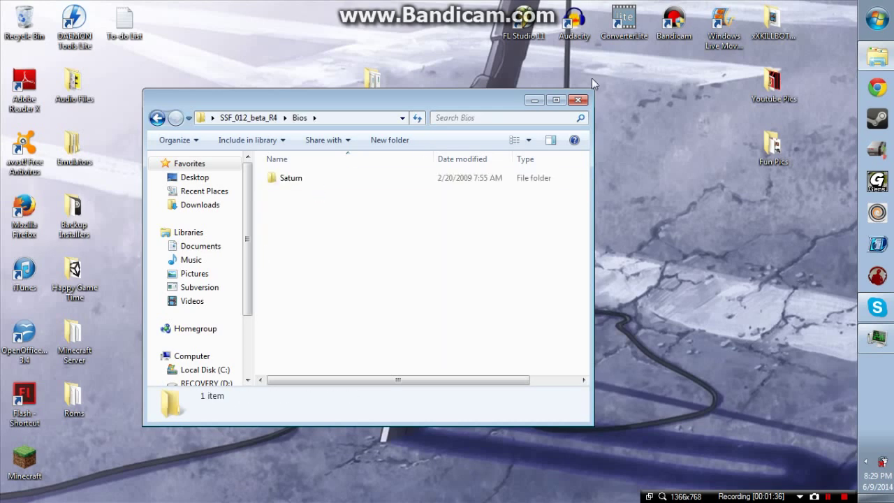
click(158, 118)
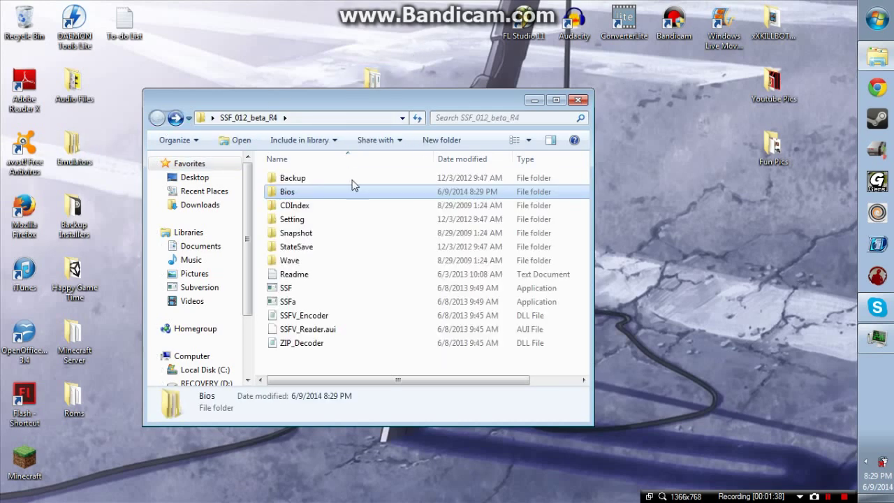
Step: Run the SSF application as administrator and allow it to start
right_click(329, 289)
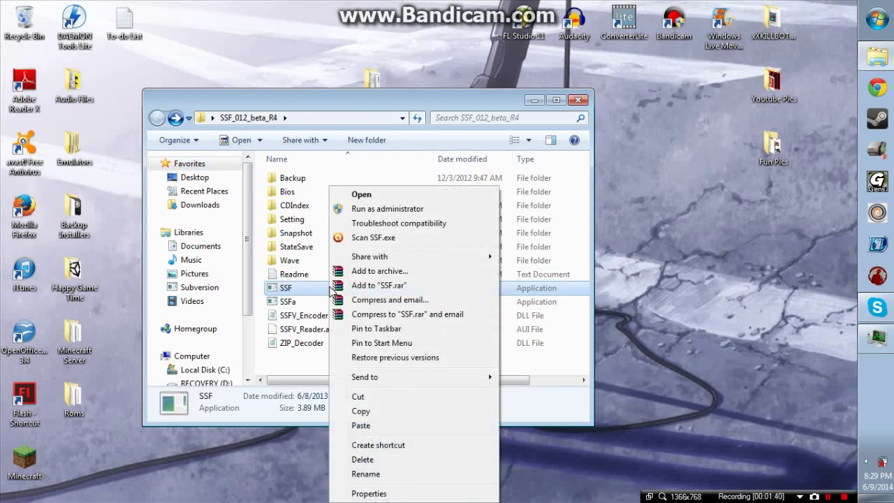
click(386, 209)
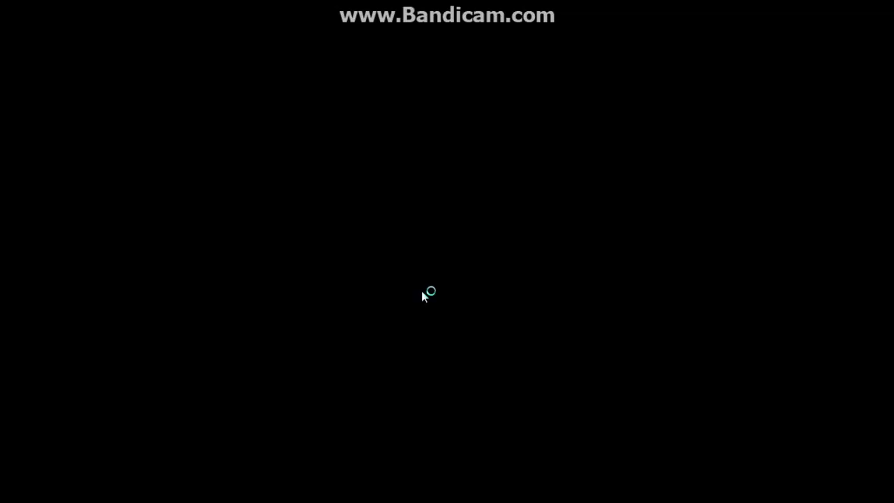
click(423, 293)
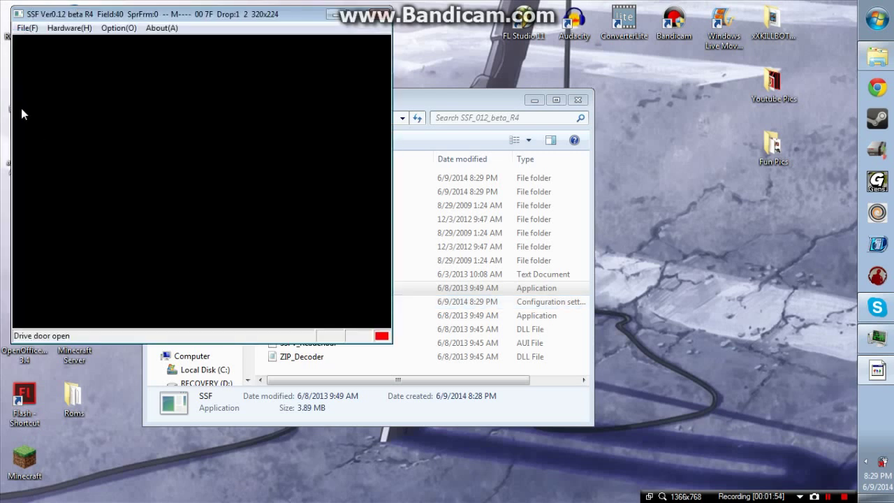
Step: Set the Saturn BIOS in the SSF options to SS - BIOS (U).bin from the Bios\Saturn folder
drag(183, 10, 281, 27)
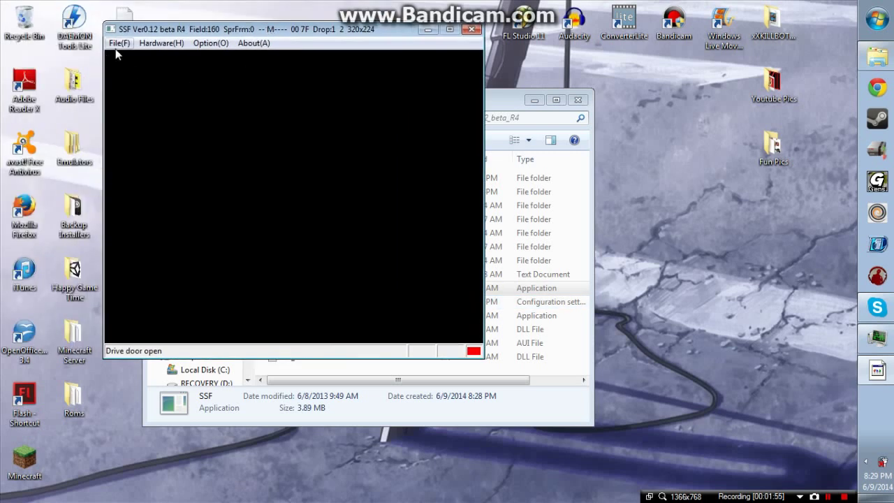
click(209, 43)
click(229, 58)
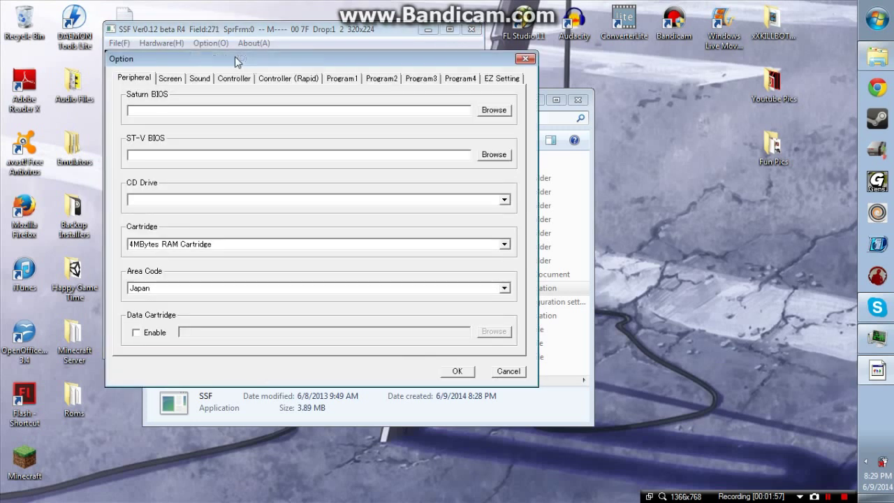
click(491, 111)
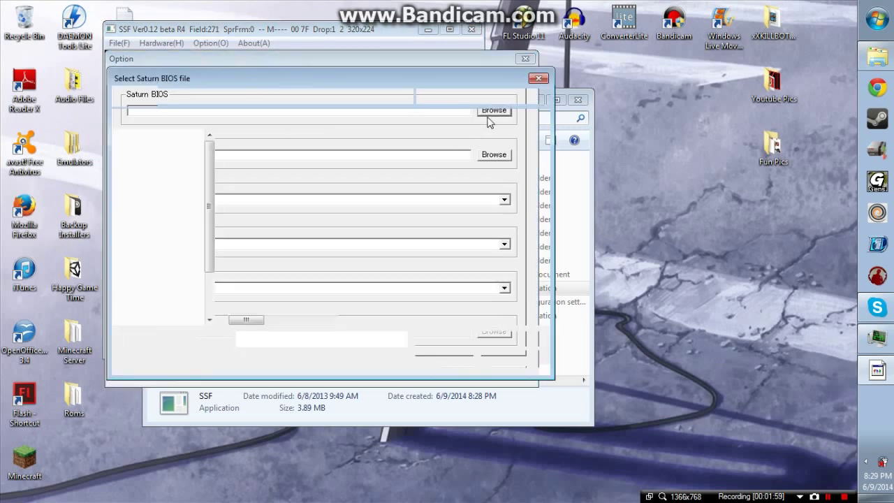
click(257, 160)
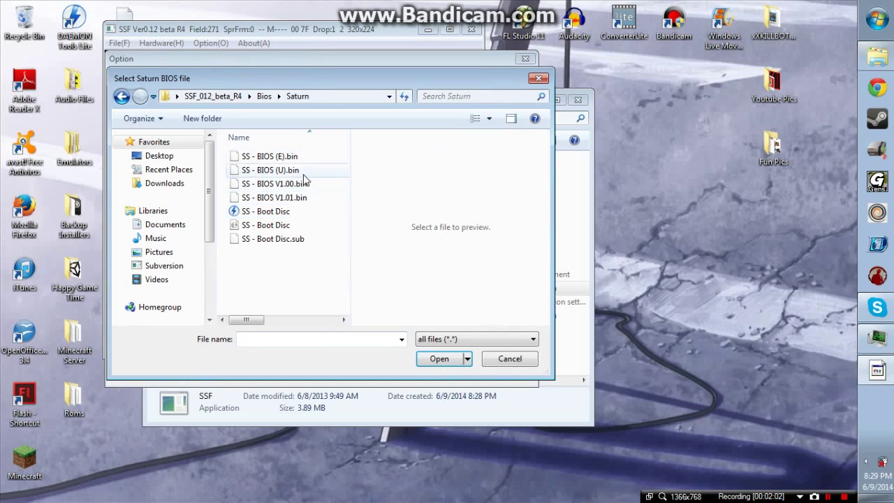
click(304, 171)
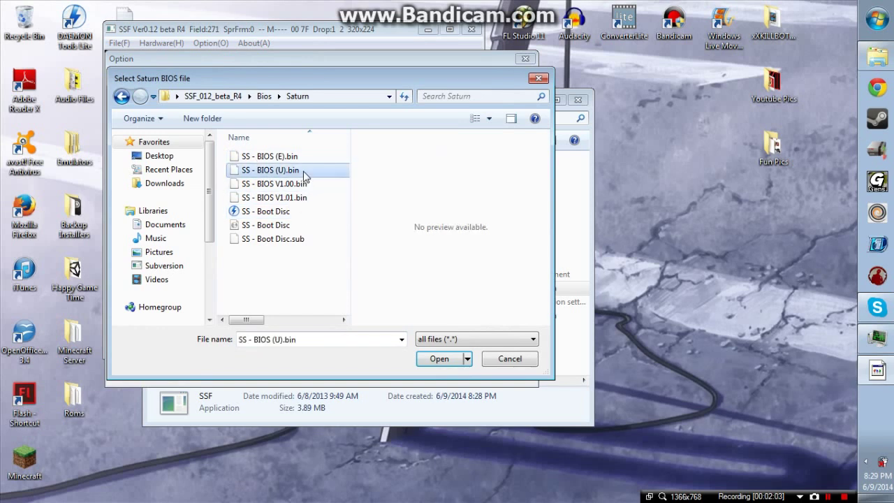
click(438, 358)
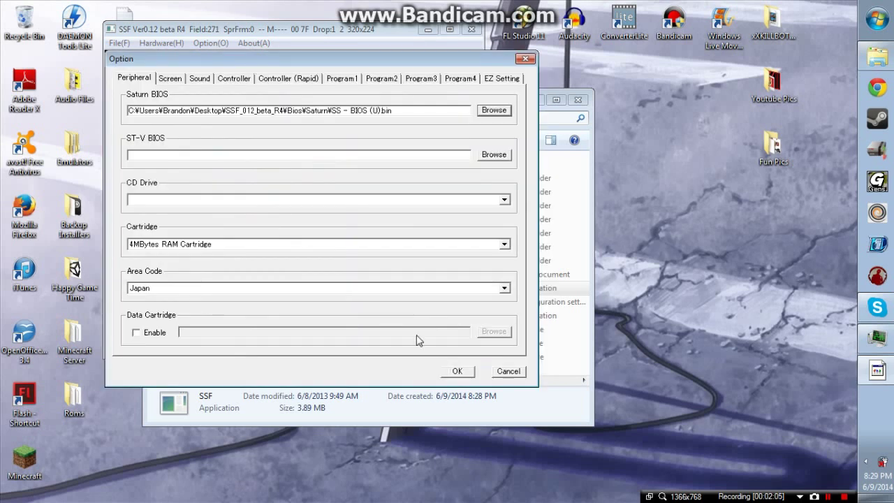
Step: Set the ST-V BIOS to SS - BIOS V1.01.bin from the Bios\Saturn folder
click(491, 155)
click(310, 198)
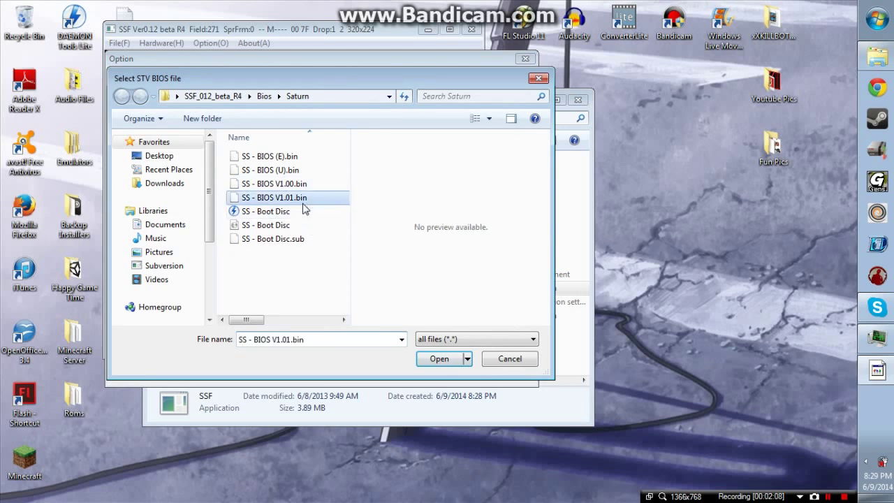
click(447, 357)
Step: Check the CD drive choices and set the area code to America, Canada, Brazil
click(435, 206)
click(408, 212)
click(349, 289)
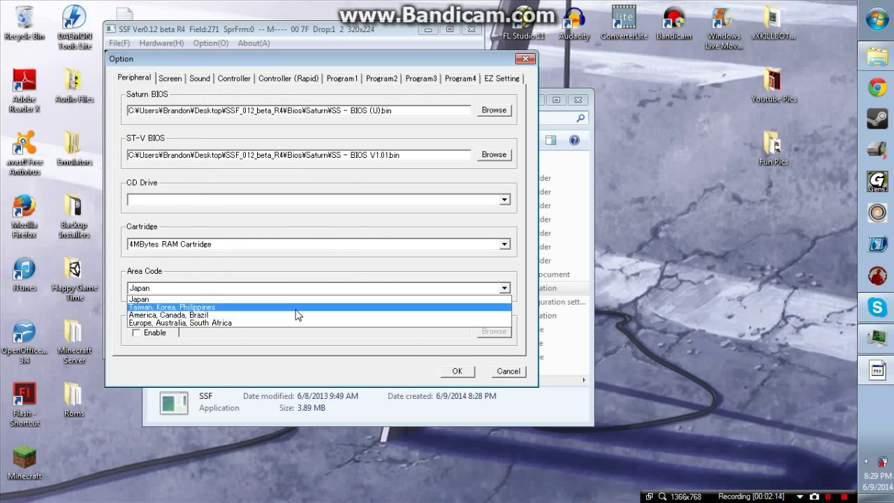
click(295, 314)
Step: Redefine all the key assignments of the Player1:A control pad on Port1
click(234, 79)
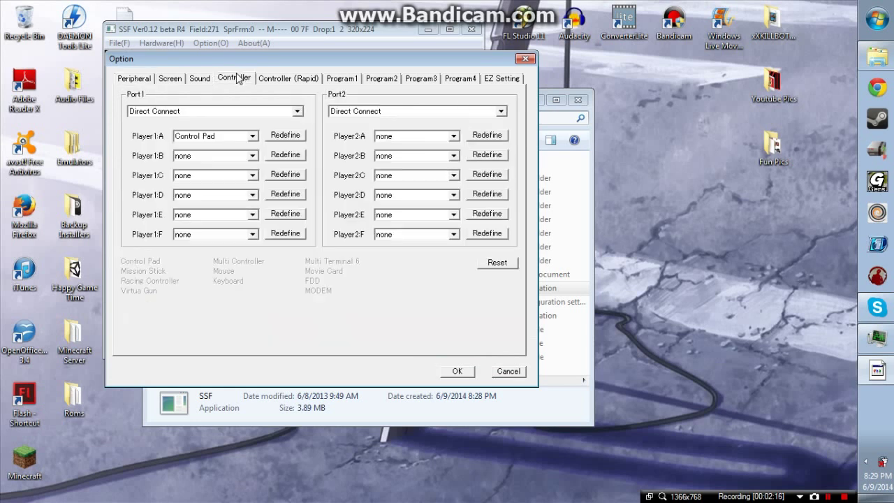
click(285, 136)
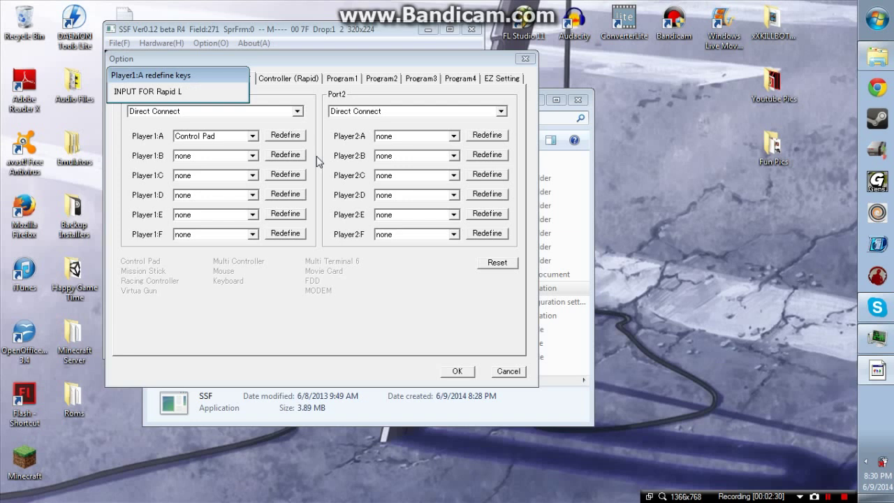
key(Return)
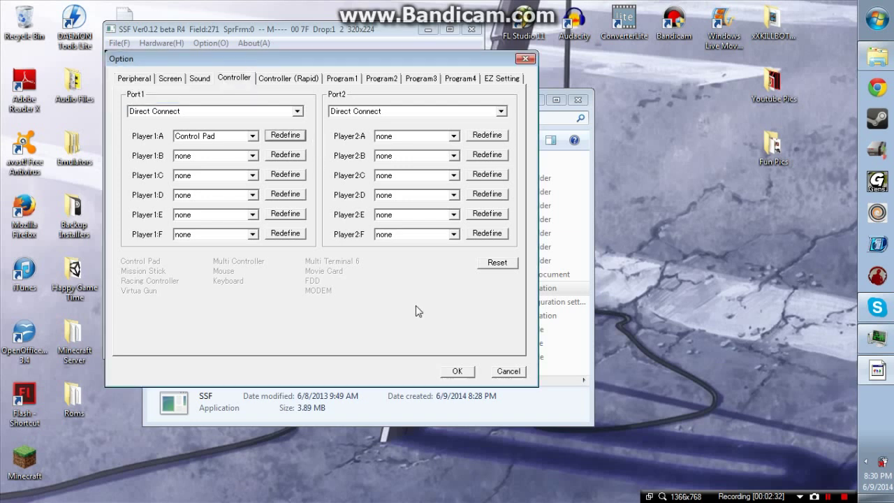
Step: Recheck the peripheral settings, save the SSF options and close the emulator
click(132, 79)
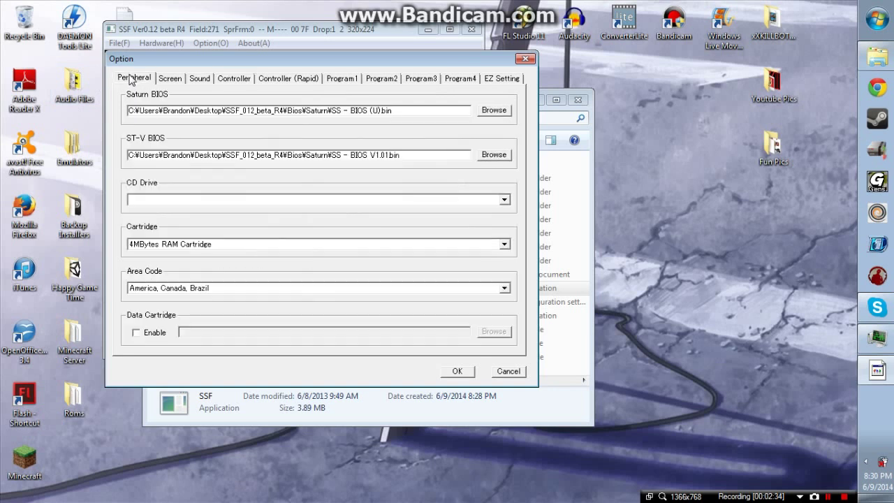
click(458, 371)
click(440, 298)
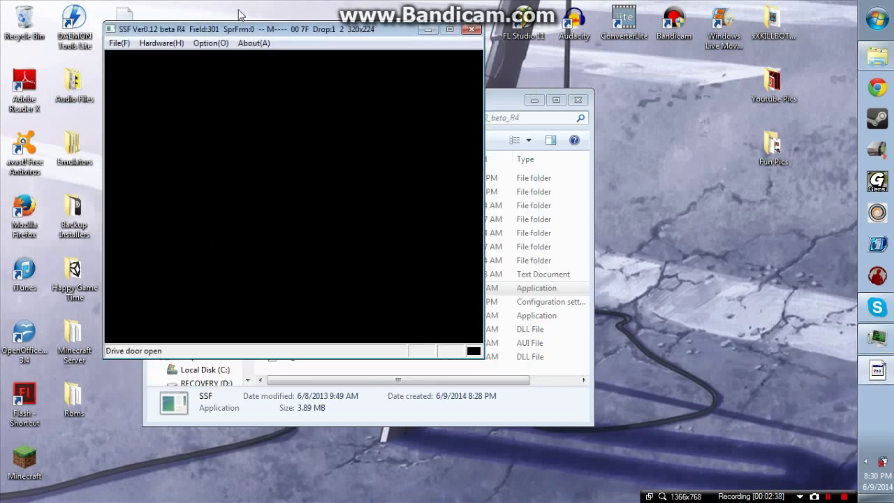
click(473, 30)
Step: Launch DAEMON Tools Lite from the desktop and add a DT virtual drive
right_click(59, 19)
click(112, 68)
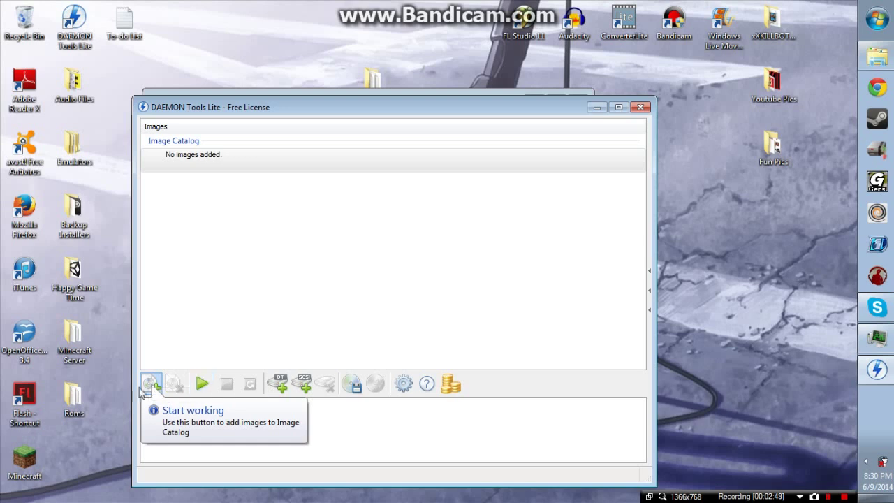
click(282, 383)
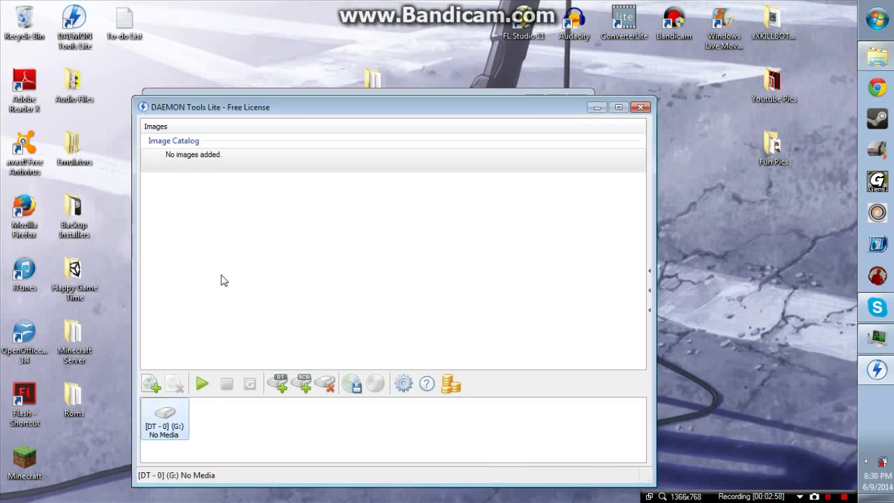
Step: Add the Track 1 image from the desktop's Emulators\Saturn\Roms\Hotd folder to the image catalog
click(151, 383)
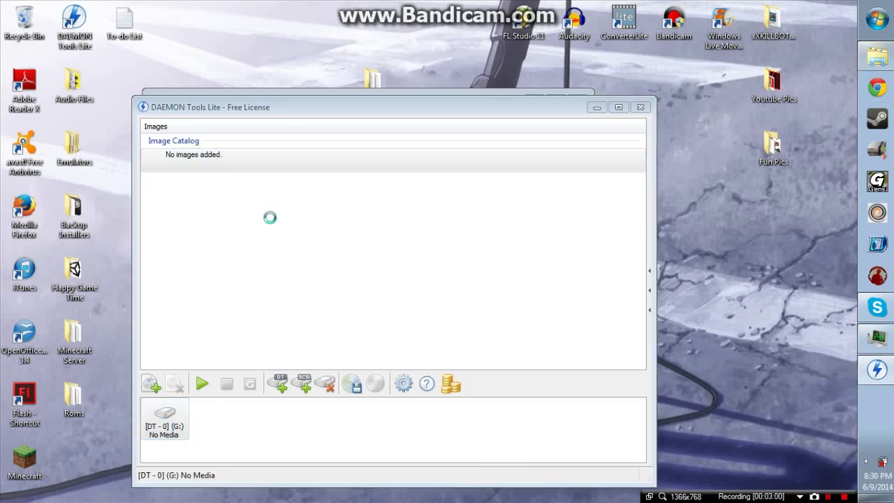
click(189, 204)
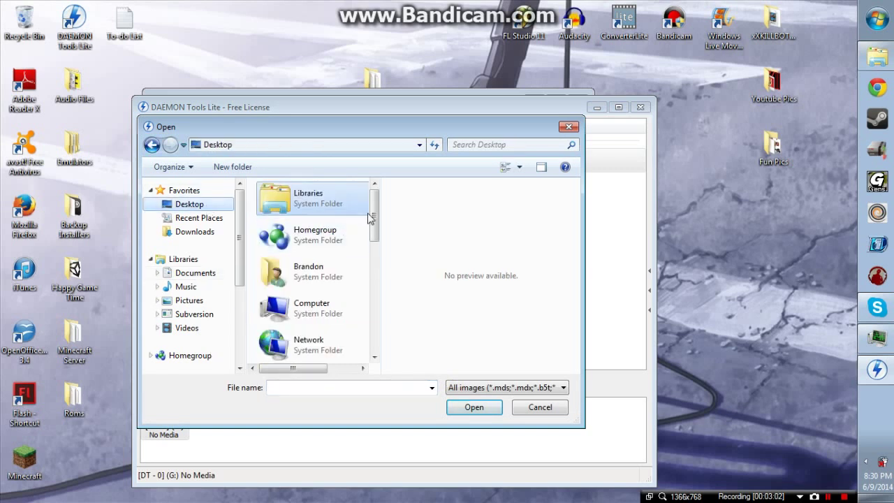
drag(374, 206, 373, 259)
double_click(353, 271)
double_click(314, 295)
double_click(305, 246)
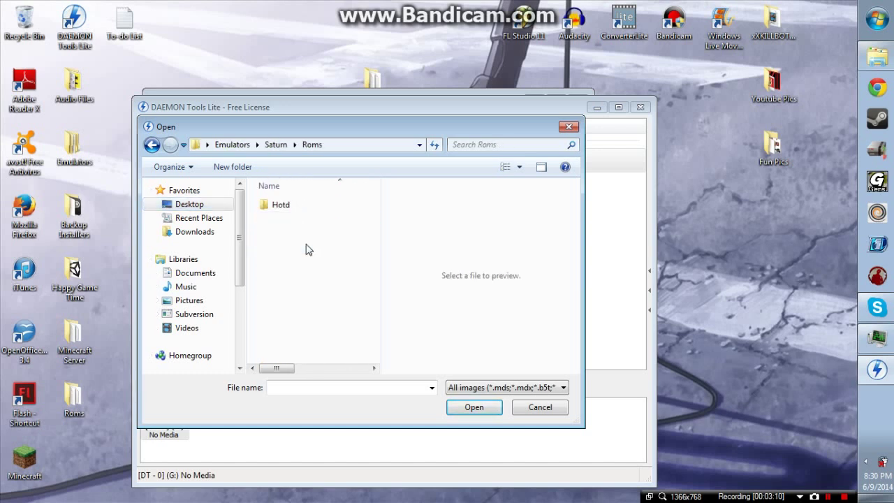
double_click(305, 205)
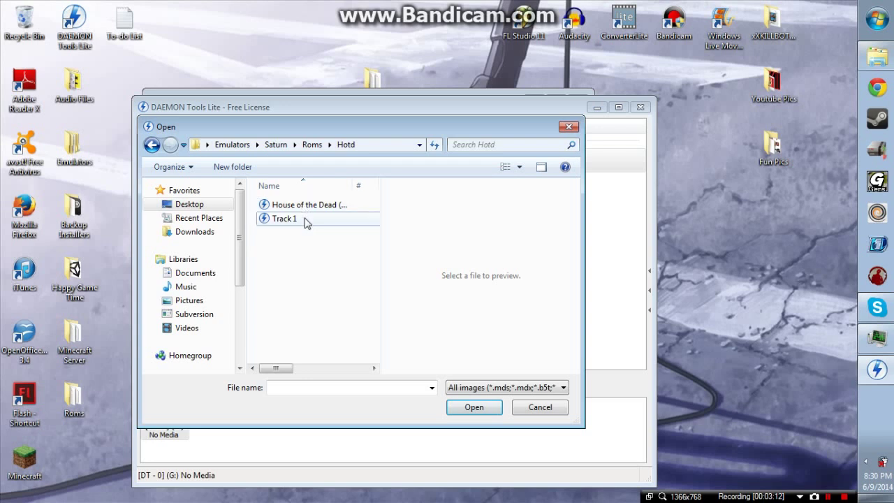
click(304, 220)
click(328, 206)
click(327, 221)
click(474, 408)
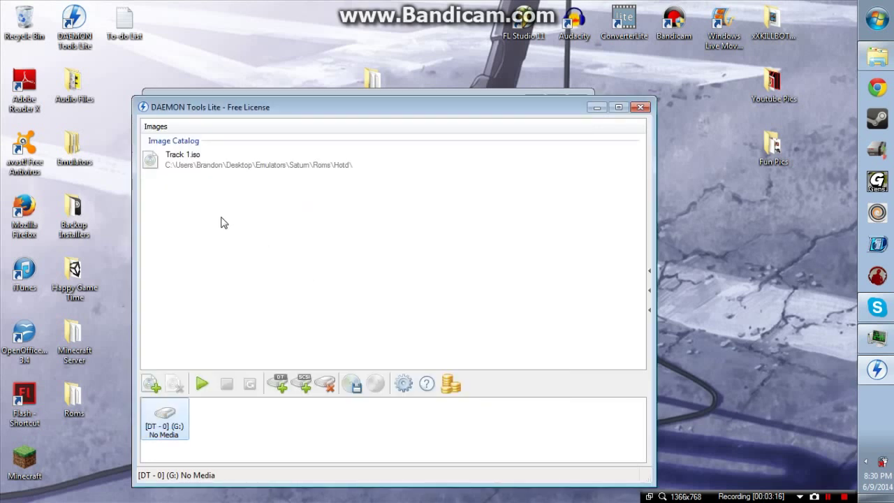
Step: Mount Track 1.iso on the virtual drive, dismissing AutoPlay and closing DAEMON Tools Lite
right_click(246, 160)
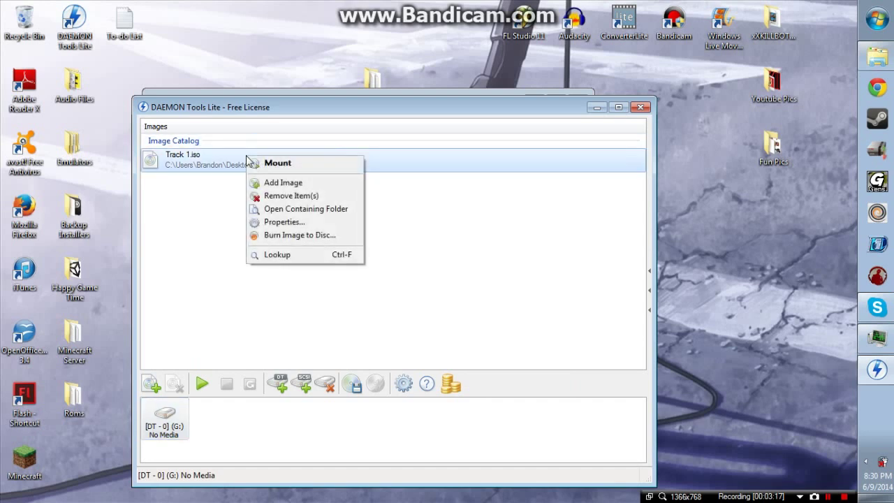
click(286, 164)
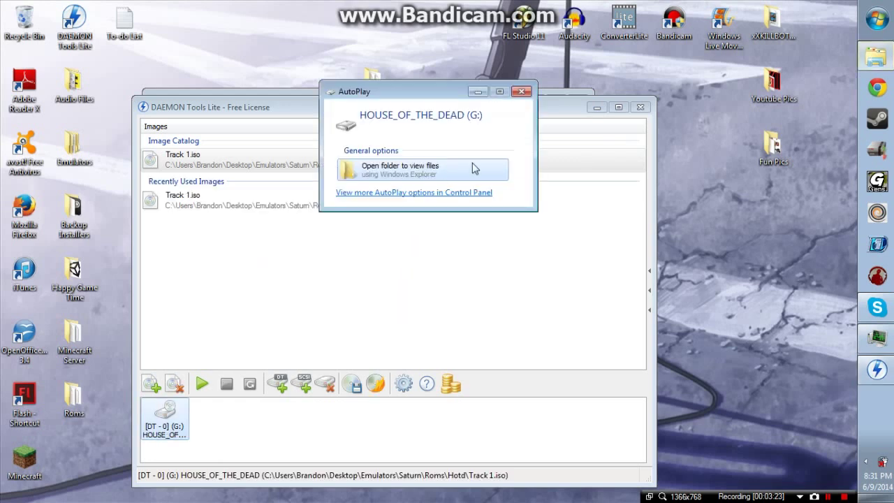
click(523, 92)
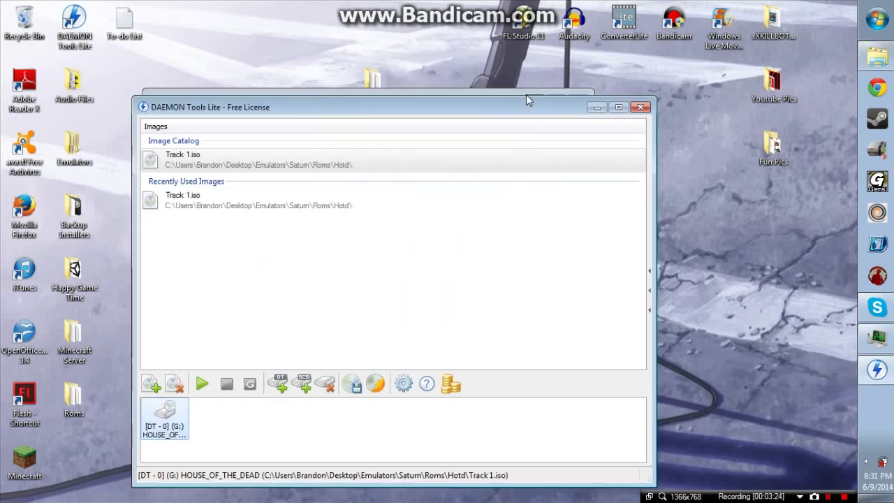
click(641, 108)
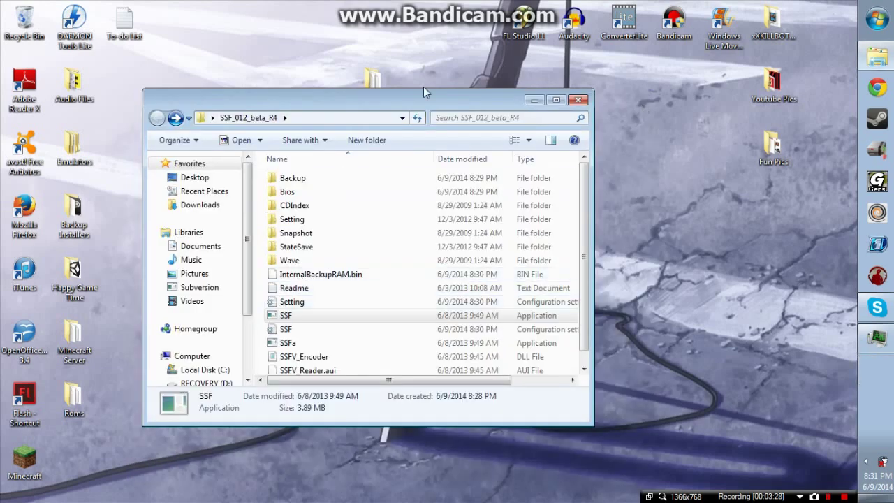
Step: Run the SSF application as administrator and open its emulated CD drive
right_click(361, 317)
click(430, 25)
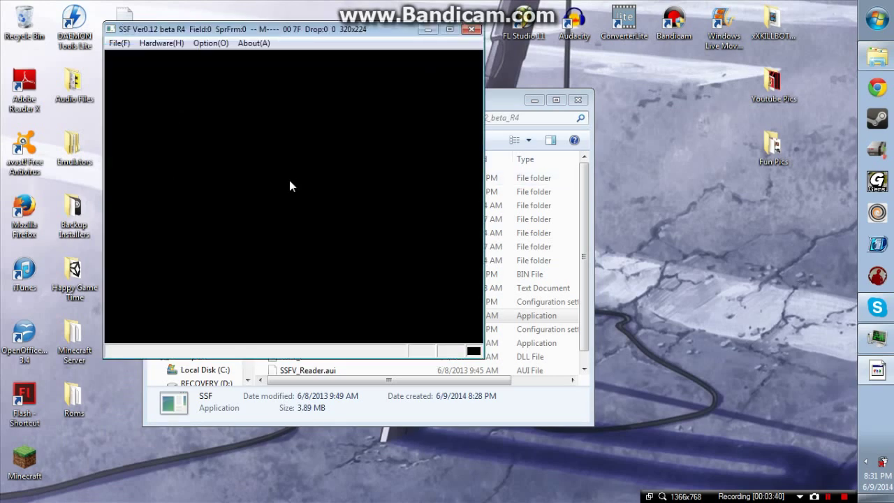
click(179, 46)
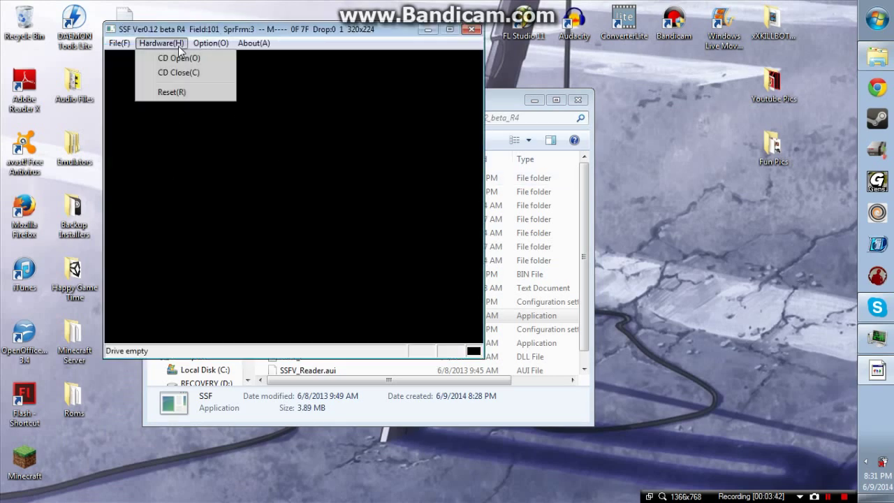
click(182, 58)
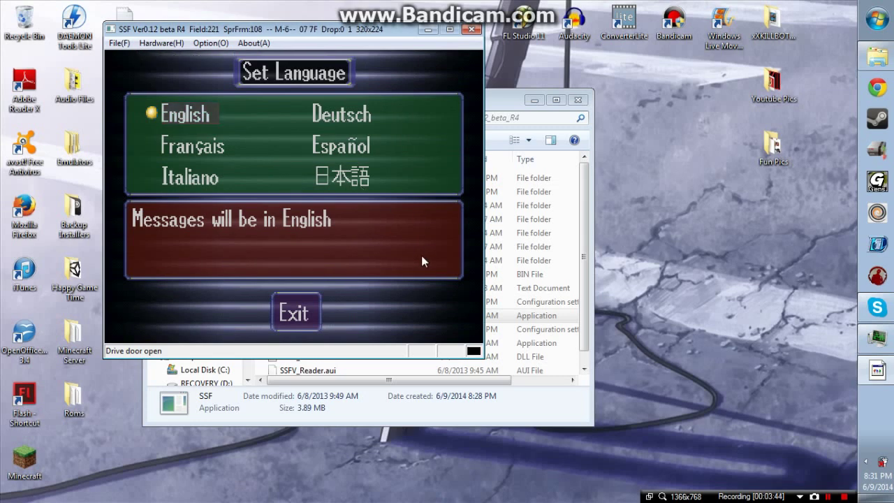
Step: Accept English as the Saturn system language and complete the clock setup
key(Down)
key(Return)
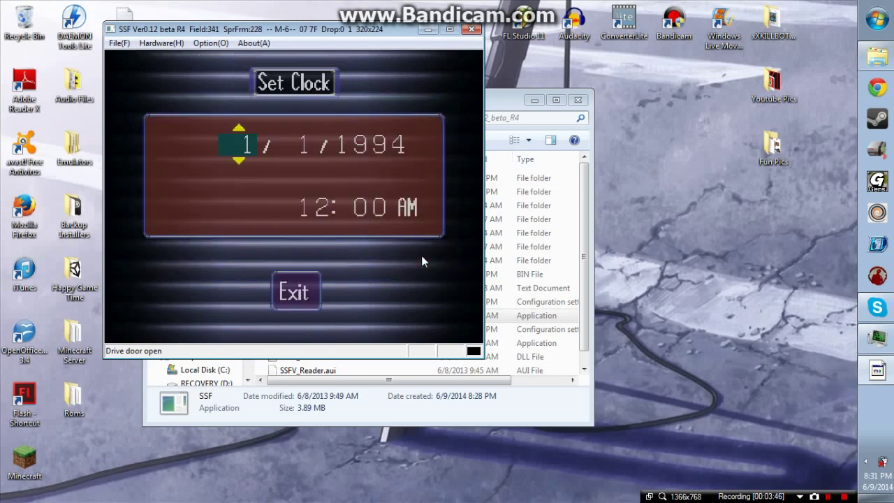
key(Right)
key(Right)
key(Down)
key(Down)
key(Return)
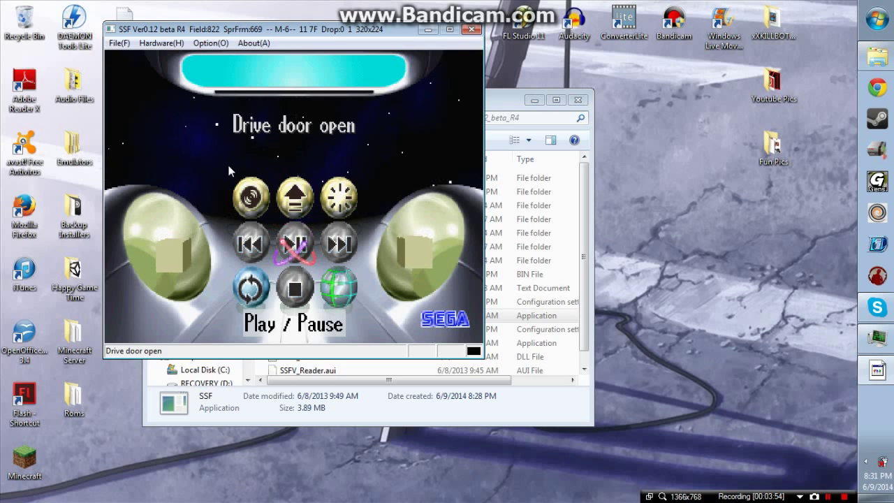
Step: Set the CD drive in the SSF options to DTSOFT BDROM and save the options
click(161, 43)
mouse_move(210, 43)
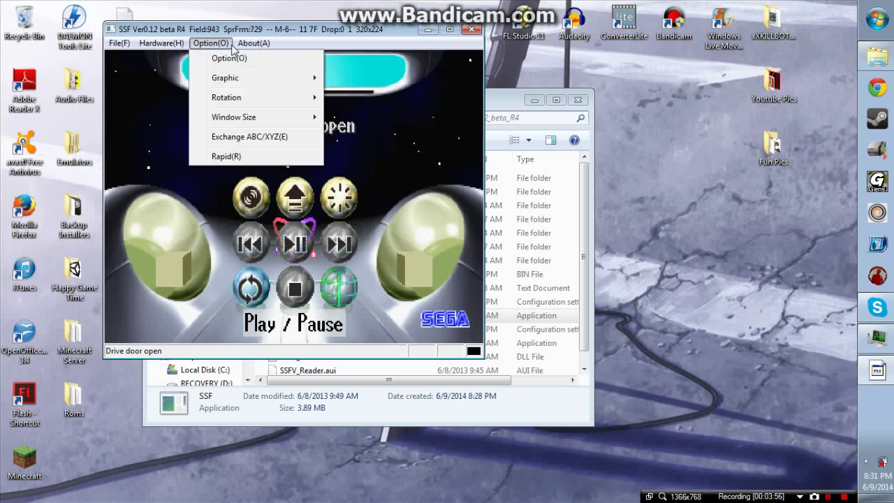
click(230, 57)
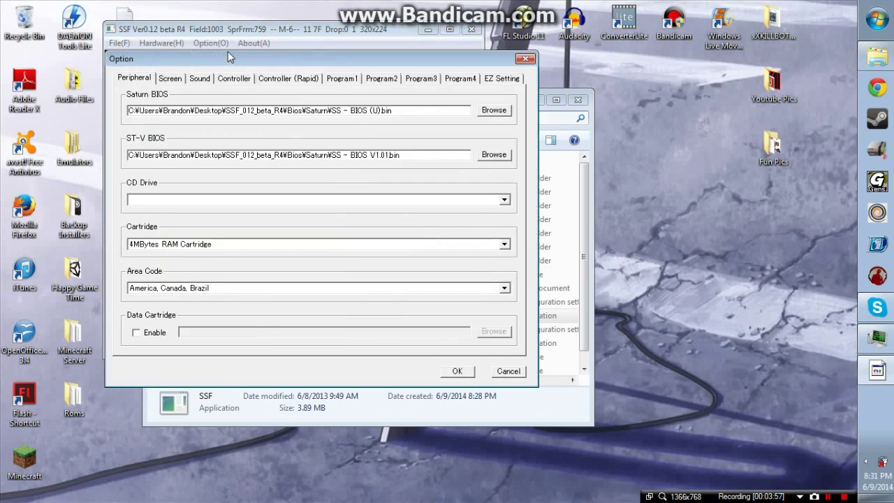
click(213, 200)
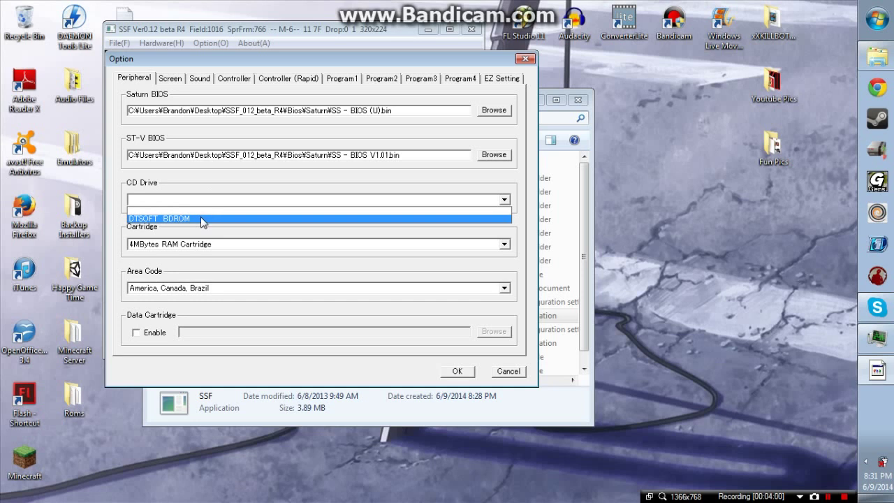
click(201, 216)
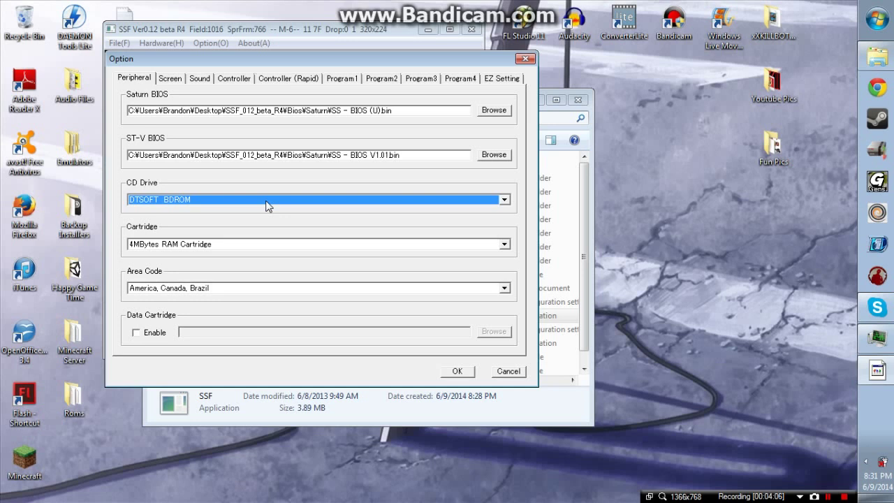
click(454, 371)
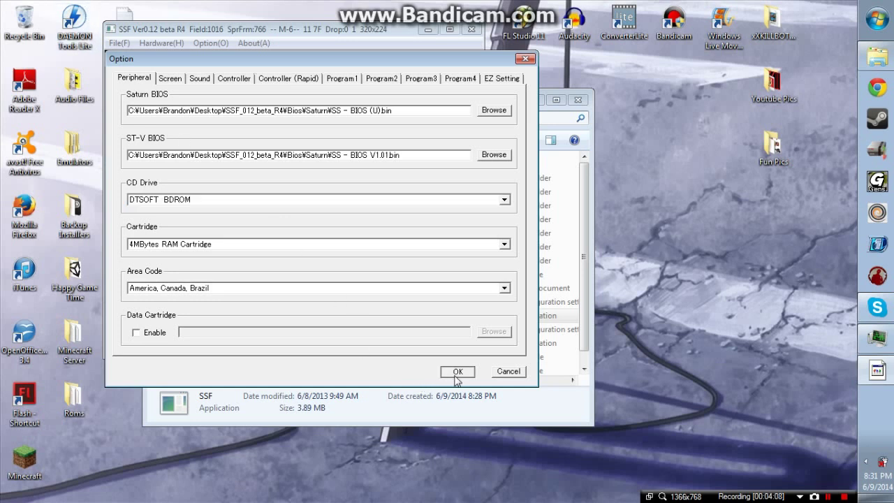
click(440, 299)
Step: Issue the CD Open command once more and exit SSF
click(162, 43)
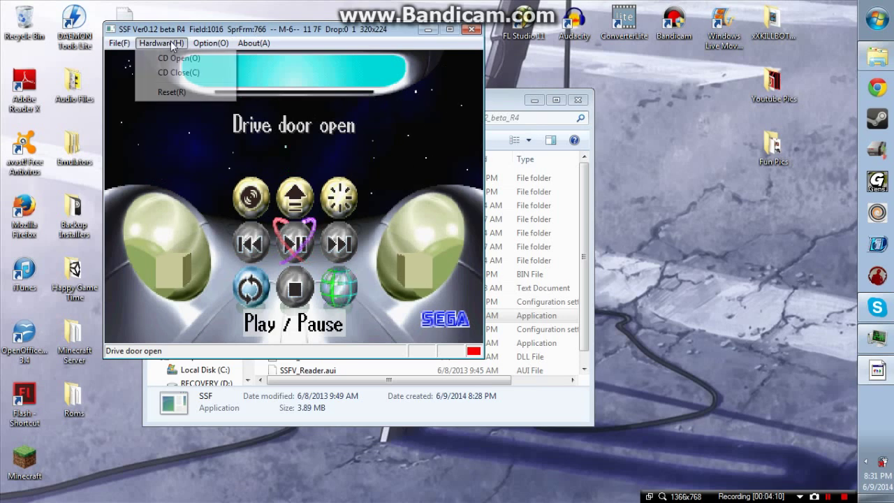
click(176, 58)
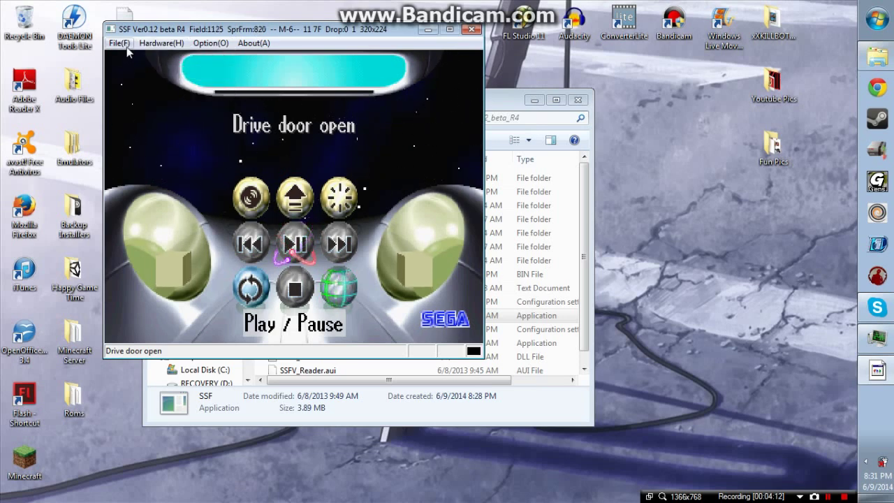
click(121, 43)
click(137, 145)
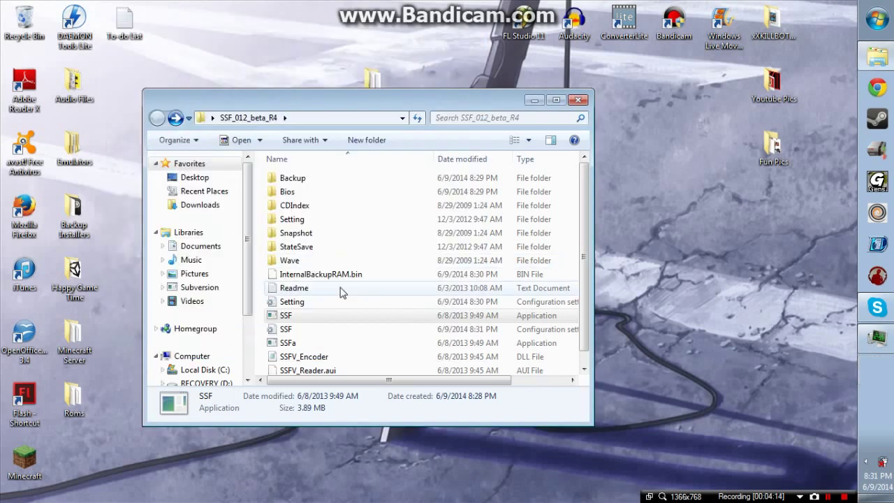
Step: Restart SSF as administrator and start The House of the Dead from its title screen
right_click(391, 322)
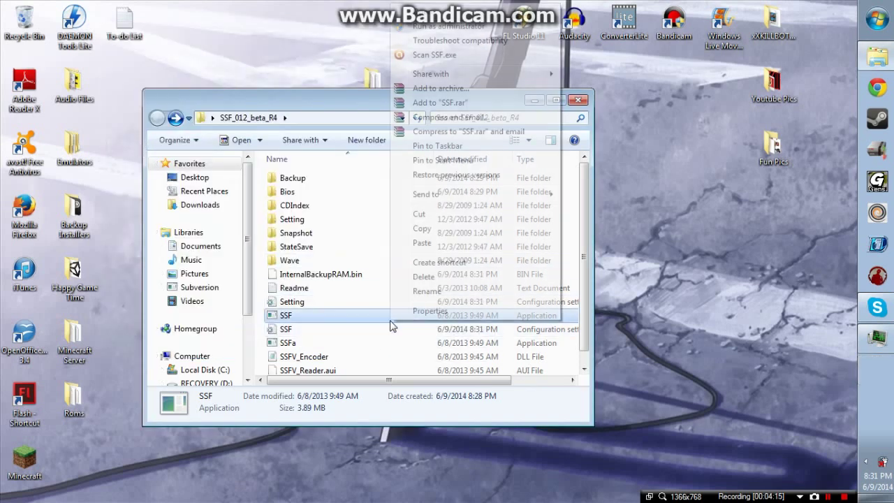
click(460, 28)
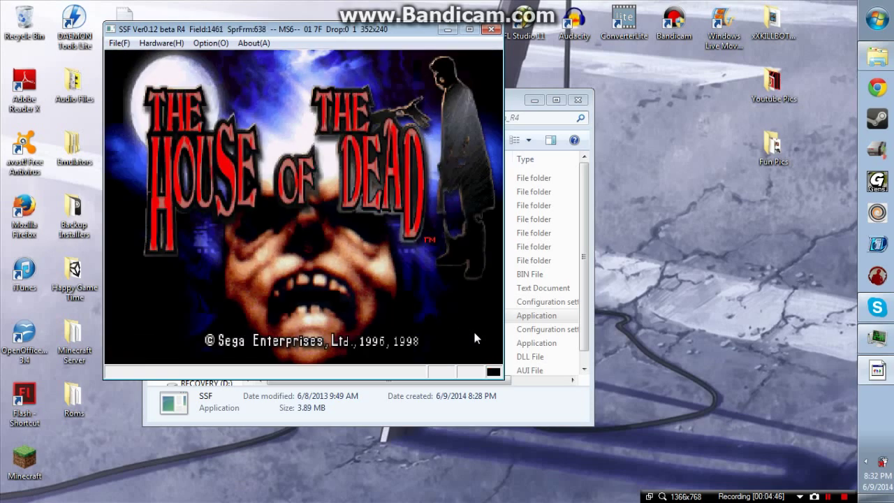
key(Return)
key(Return)
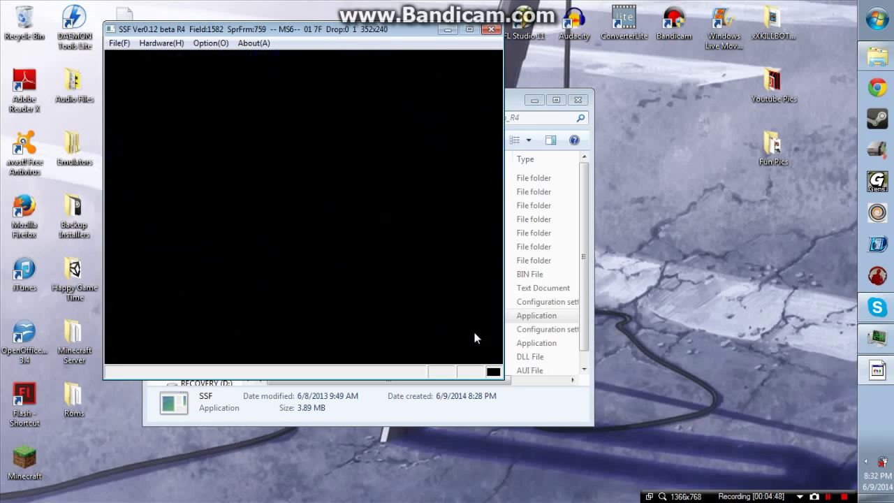